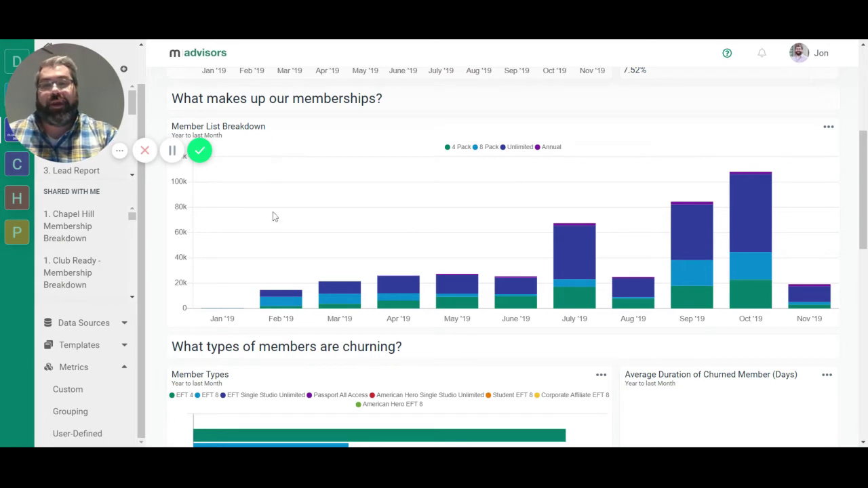
Inspect the monthly membership figures in the Member List Breakdown chart, including July and September 2019
mouse_move(284, 301)
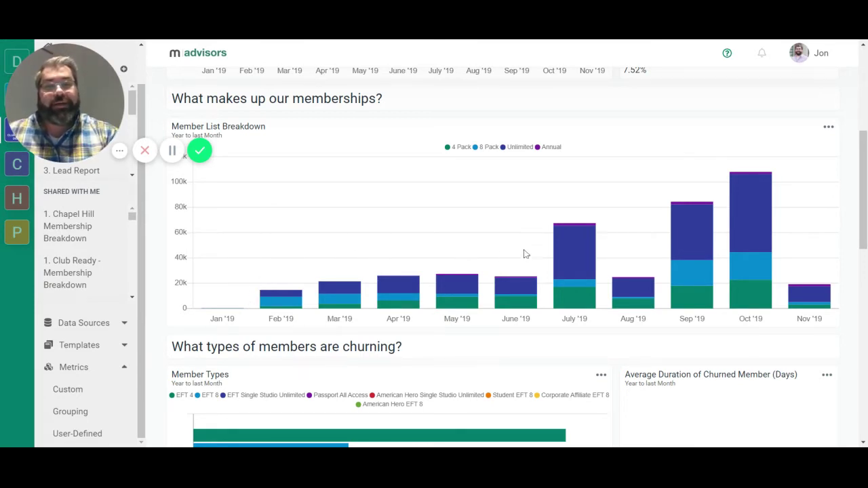
mouse_move(569, 249)
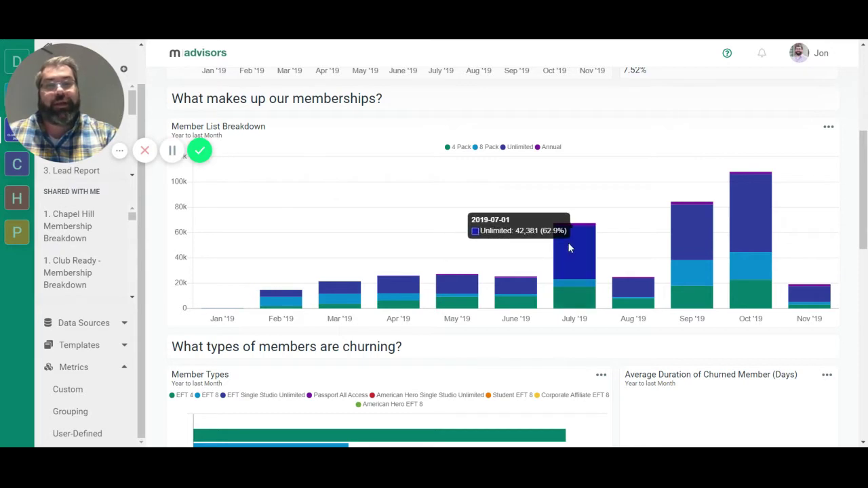
mouse_move(697, 229)
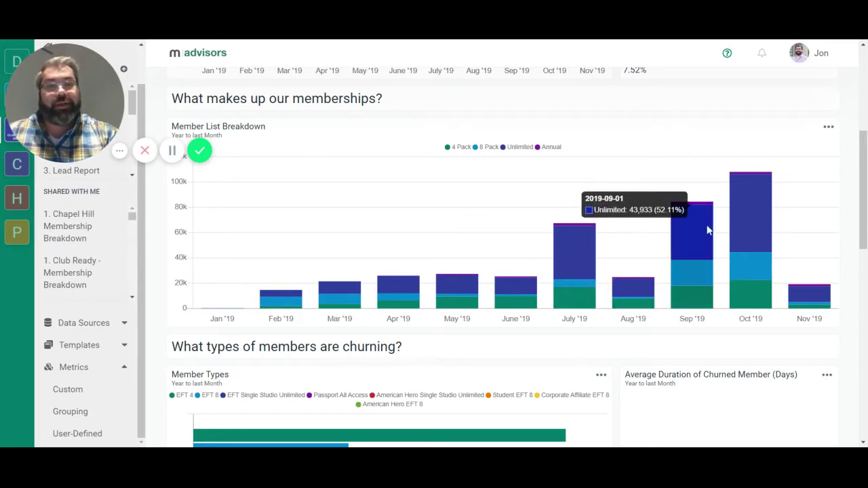
mouse_move(761, 191)
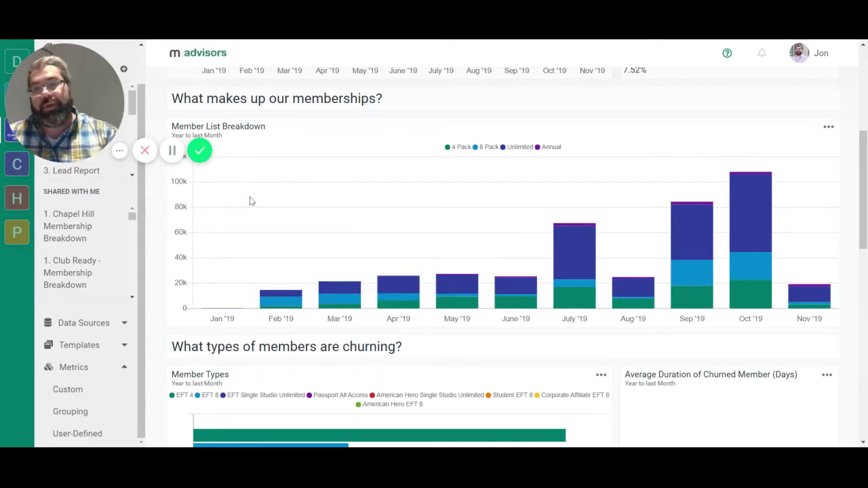
Open the data source integrations and review the available ones down to the Operational category
click(124, 325)
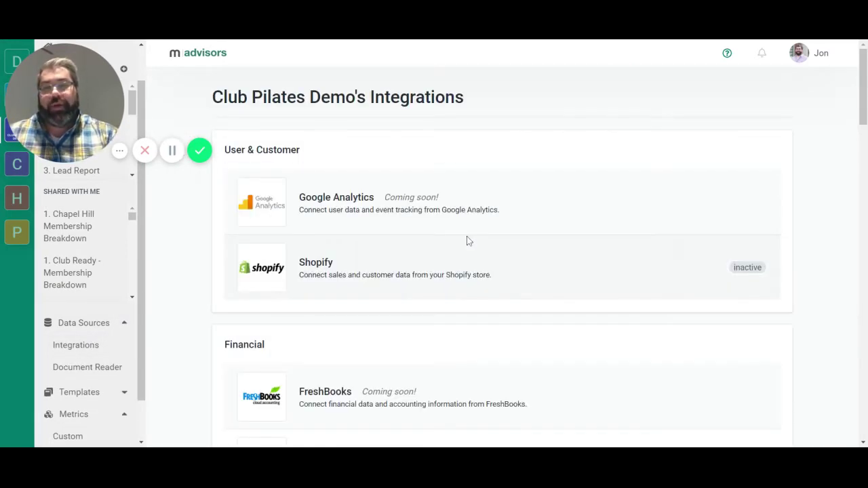
scroll(468, 243, down, 3)
scroll(468, 244, down, 15)
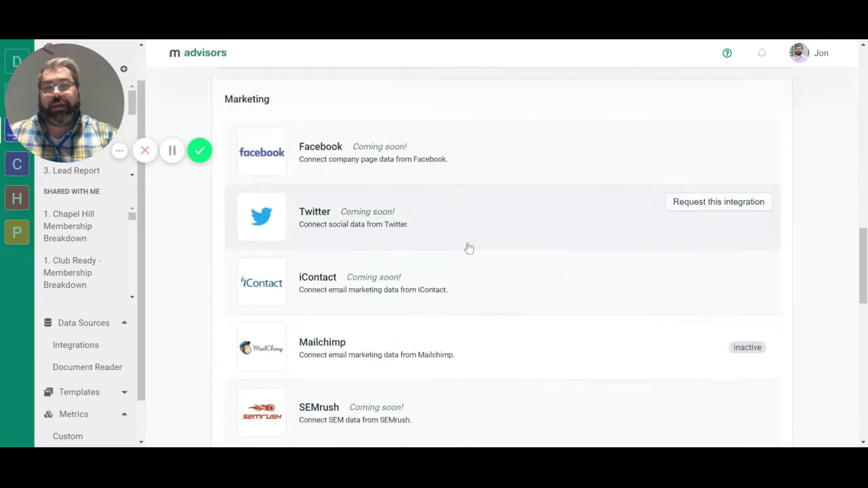
scroll(468, 251, down, 4)
scroll(450, 214, up, 1)
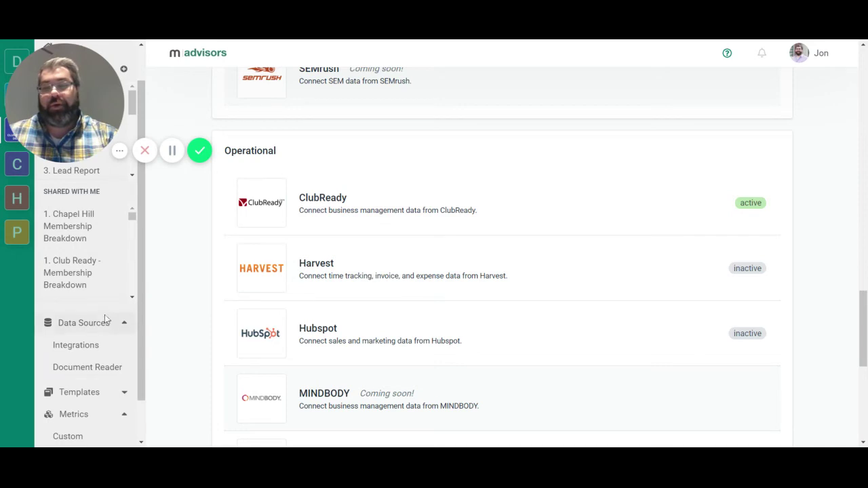
Open the metric grouping page to manage the metric groups
scroll(106, 320, down, 1)
scroll(88, 349, up, 2)
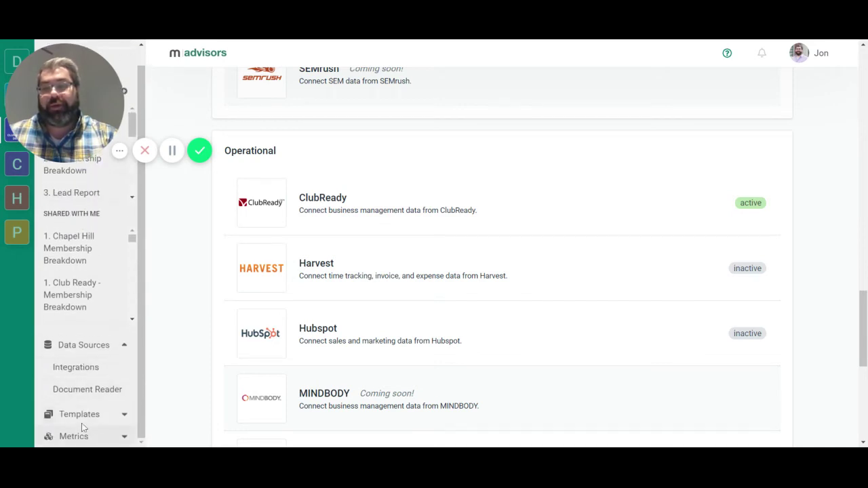
click(75, 435)
click(82, 418)
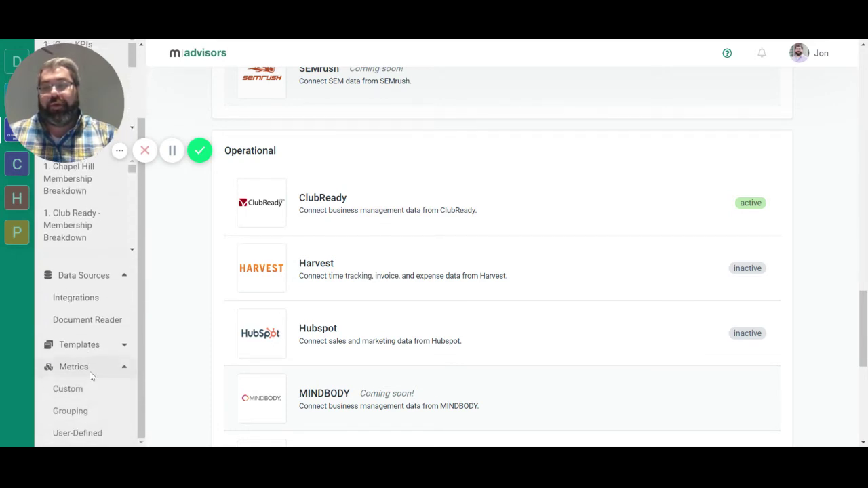
click(73, 418)
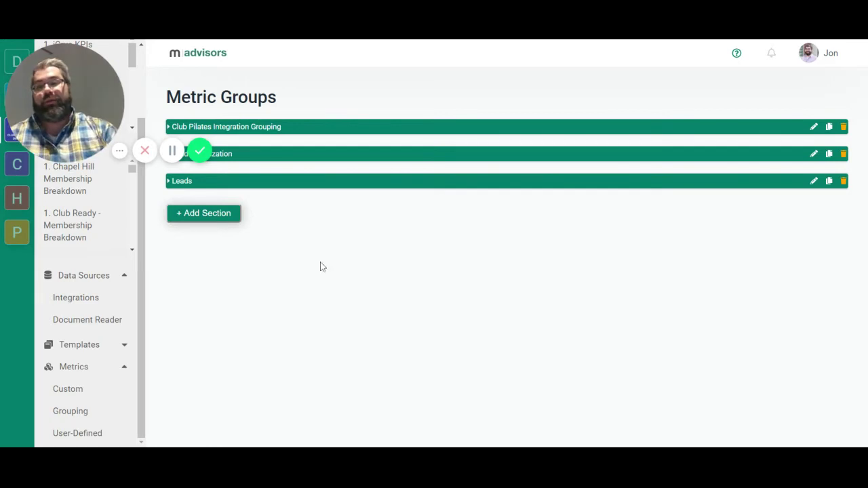
Add a new metric group section named "EFT Recurring Draft Analysis"
click(211, 220)
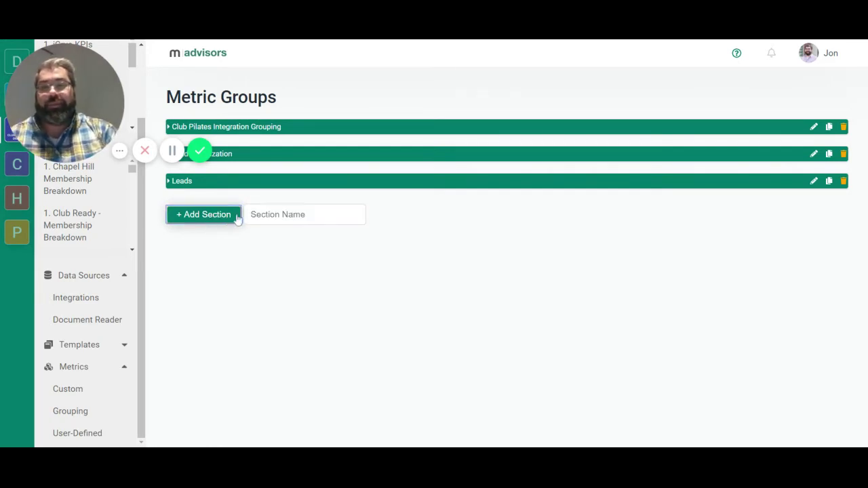
click(250, 215)
text(EFT)
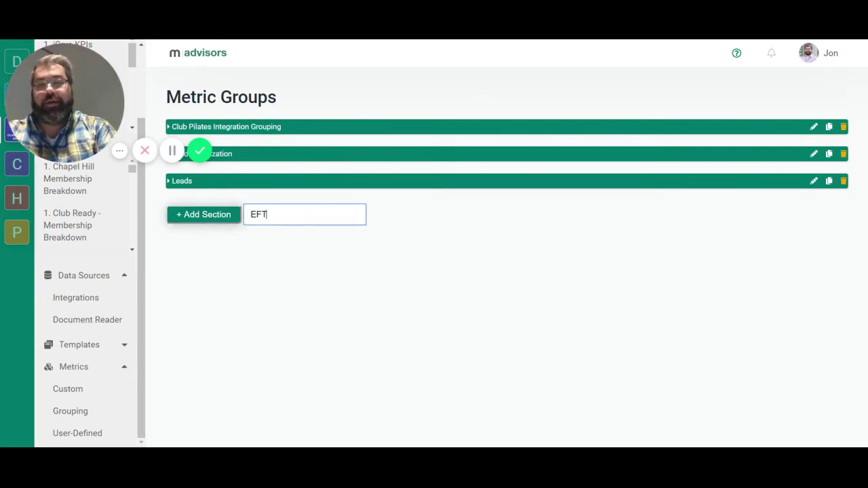
text( Recurring Draft)
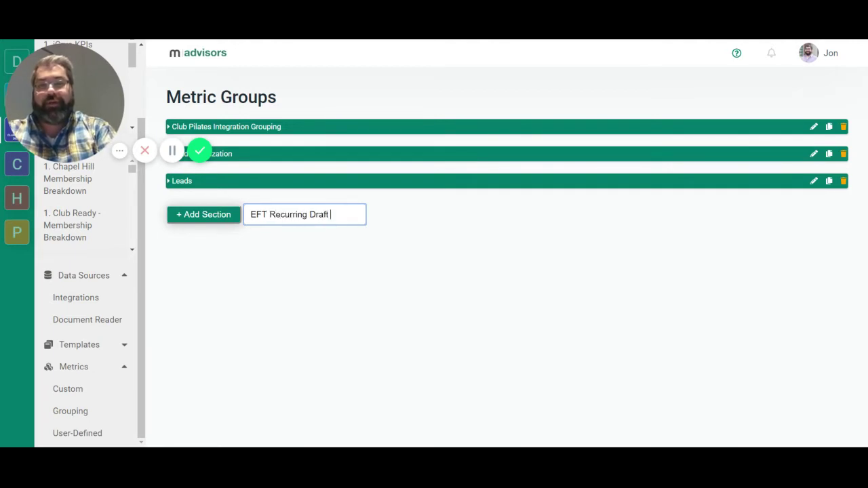
text( Analysis)
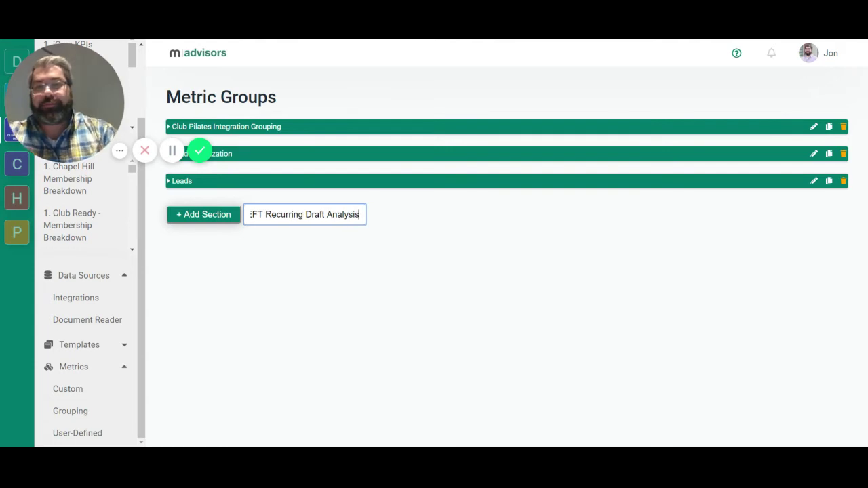
click(234, 218)
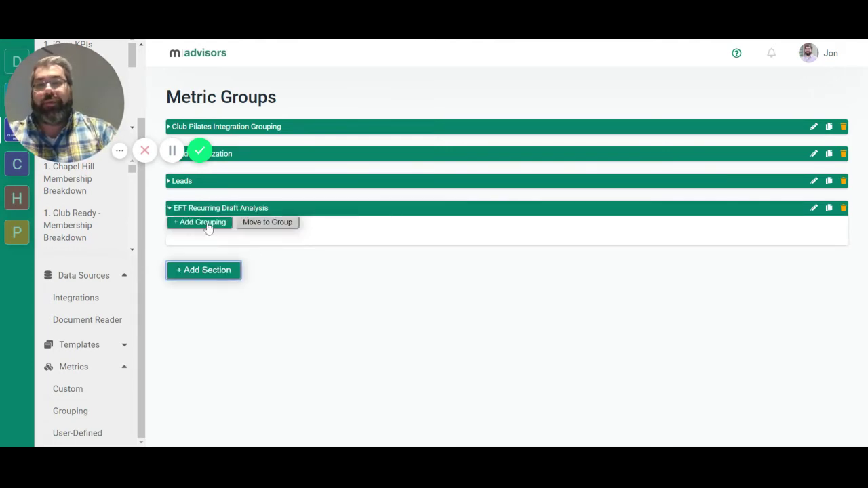
Add a grouping named "4 Pack Users" to the EFT Recurring Draft Analysis section
click(208, 226)
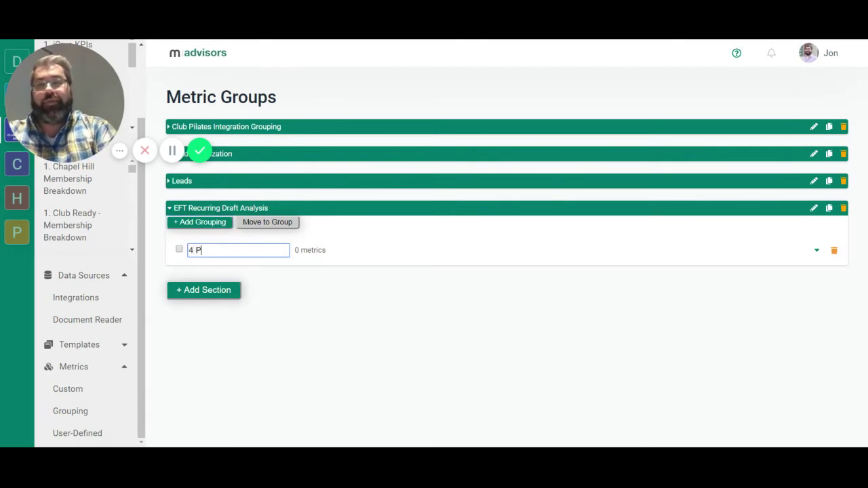
text(4 Pcac)
key(BackSpace)
key(BackSpace)
key(BackSpace)
text(a)
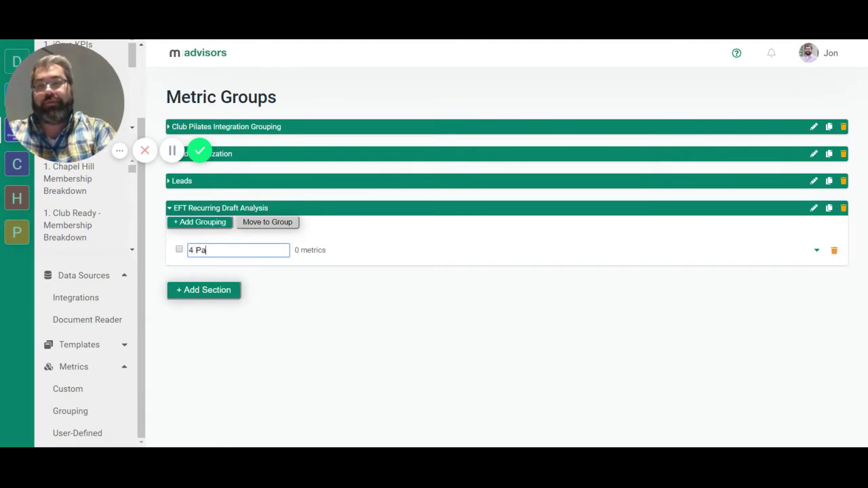
text(ck Users)
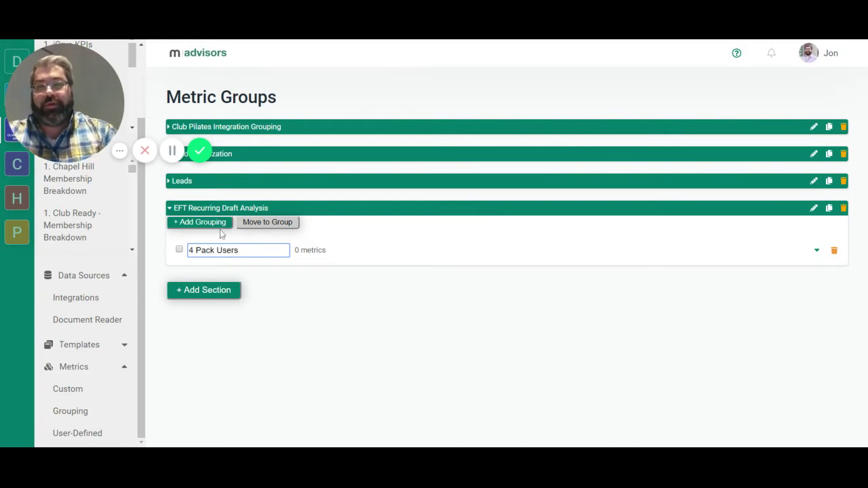
Add two more groupings named "8 Pack Users" and "Unlimited" to the EFT Recurring Draft Analysis section
click(217, 226)
text(8 Pack Users)
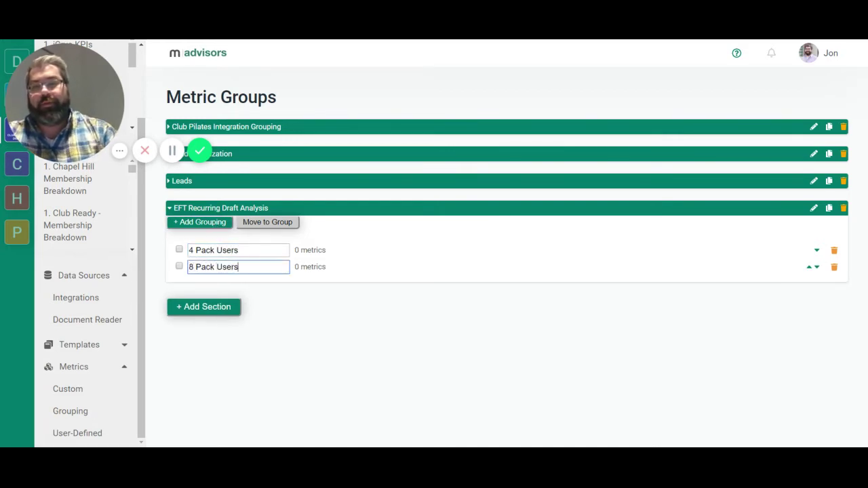
click(210, 223)
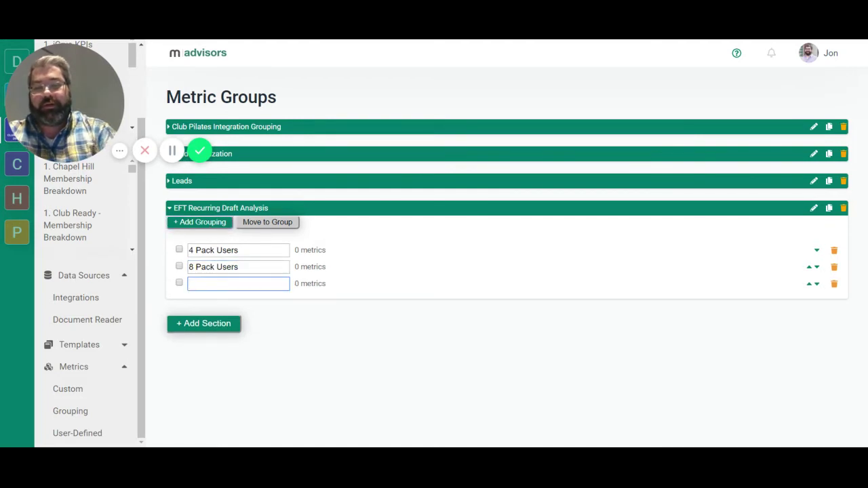
text(Unlimt)
text(ted)
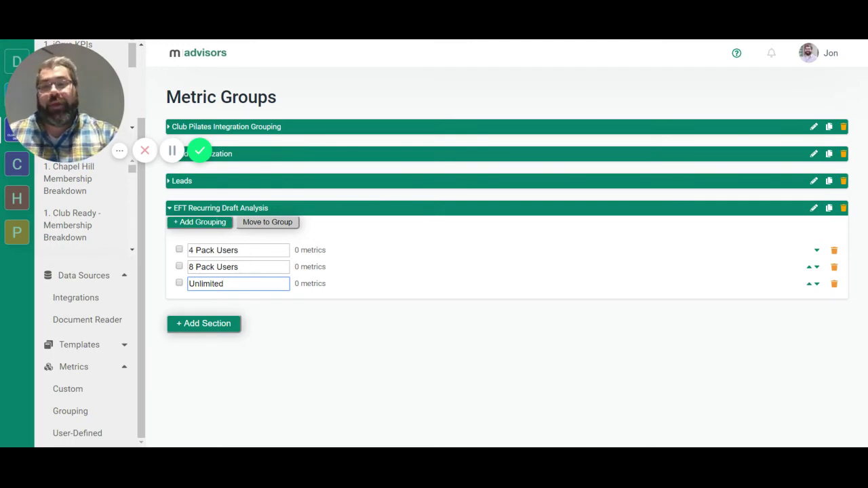
Select the 4 Pack Users grouping and open the Total metrics of the Member List from the ClubReady data source
click(180, 251)
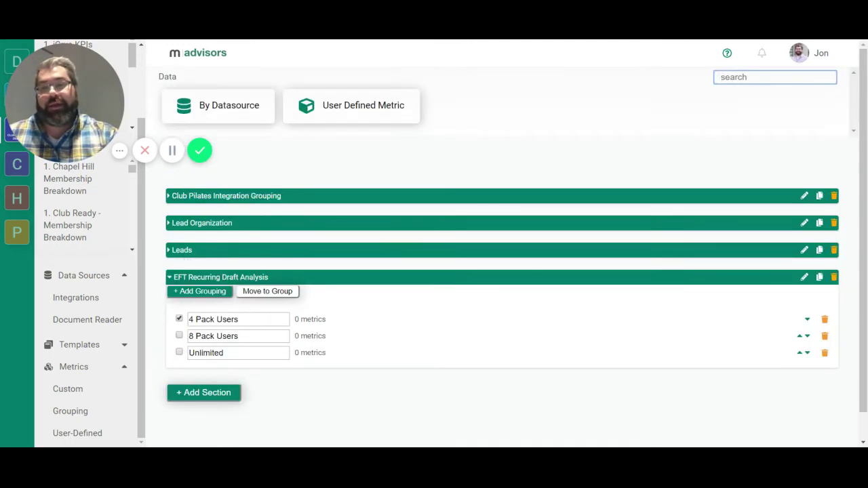
click(226, 110)
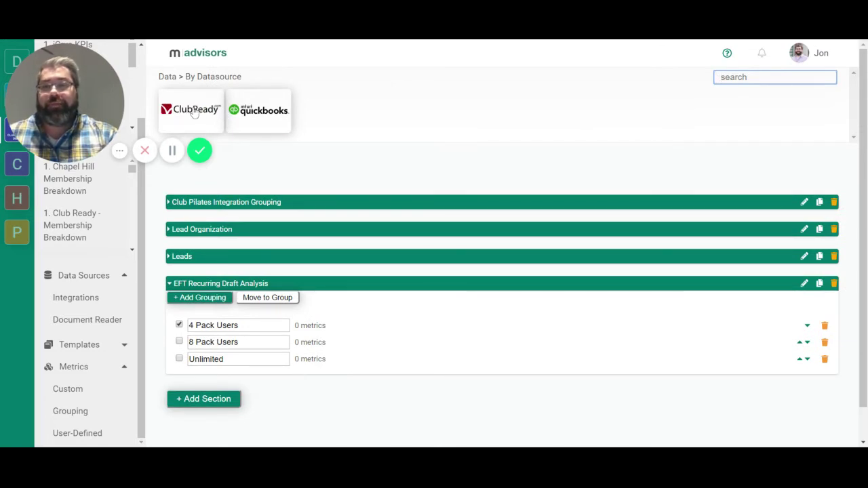
click(194, 113)
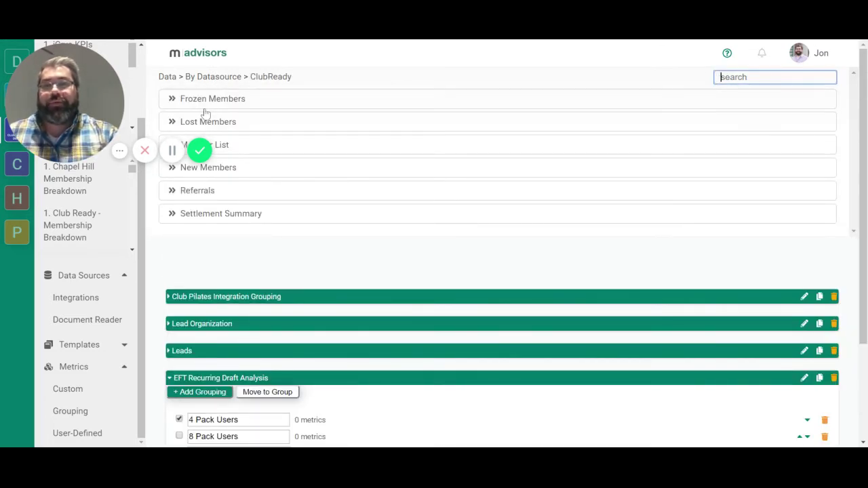
click(236, 147)
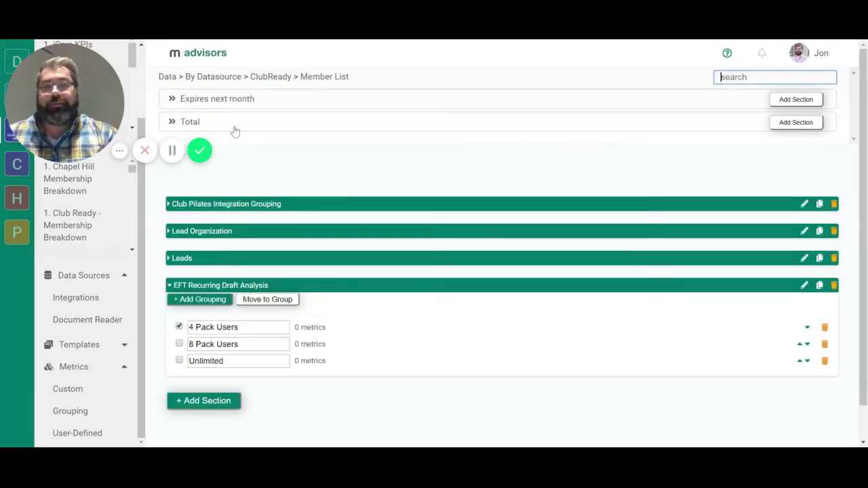
click(234, 129)
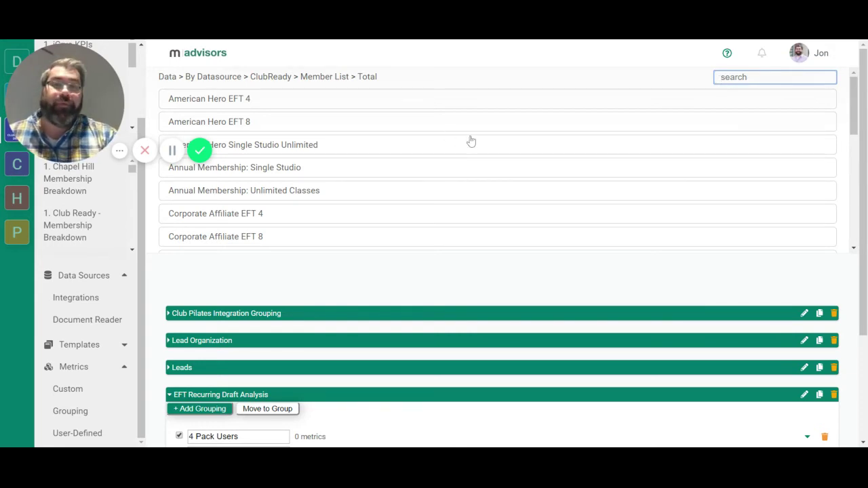
Add American Hero EFT 4, Corporate Affiliate EFT 4, EFT 4 and Student EFT 4 to the 4 Pack Users grouping
click(259, 103)
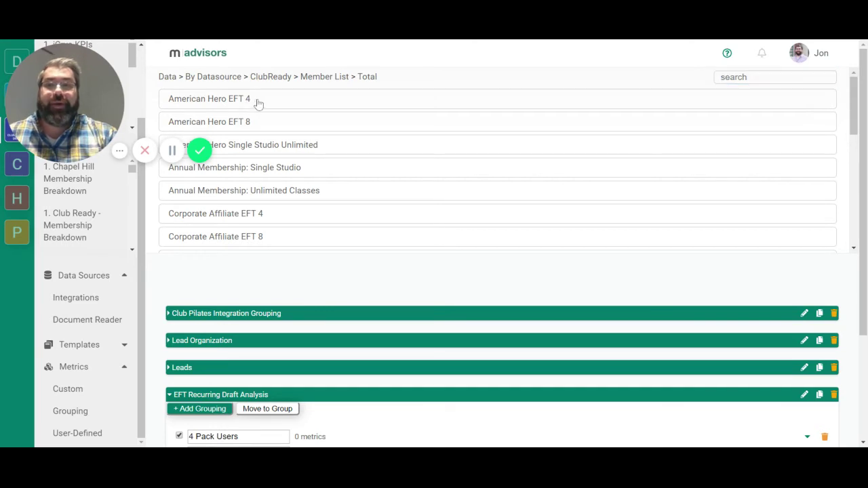
click(258, 216)
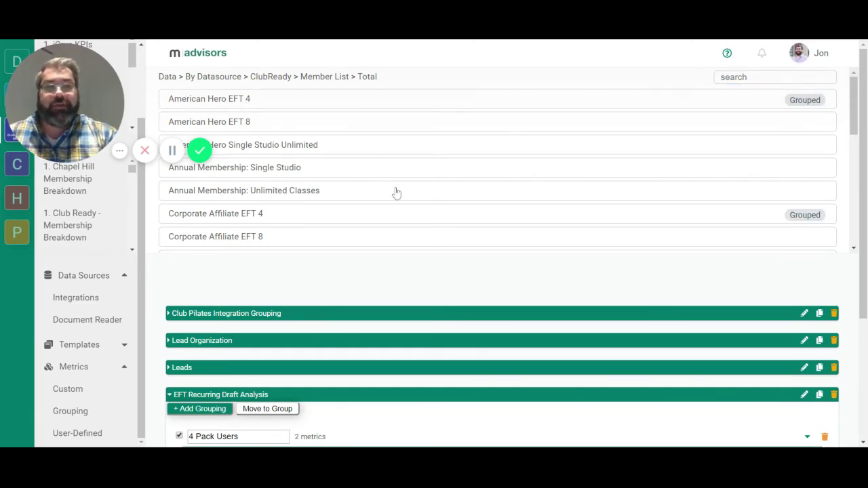
scroll(396, 192, down, 2)
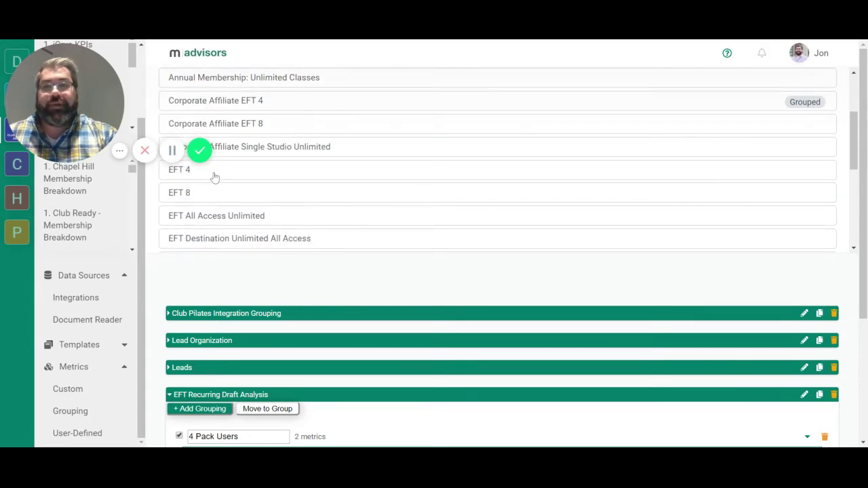
click(279, 180)
scroll(396, 184, down, 2)
scroll(331, 204, down, 2)
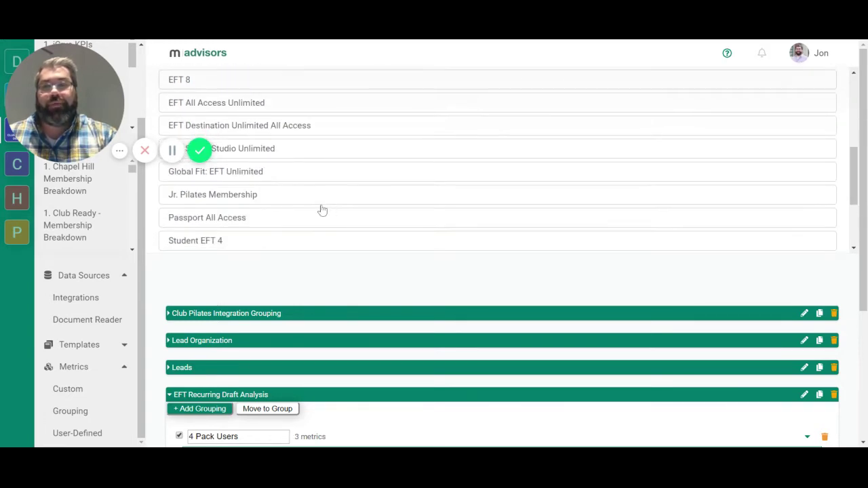
click(245, 245)
scroll(381, 199, down, 5)
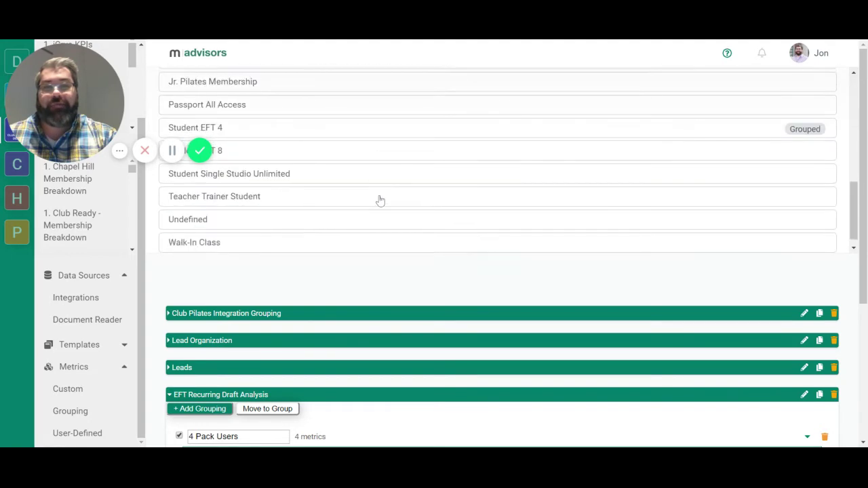
scroll(321, 197, down, 1)
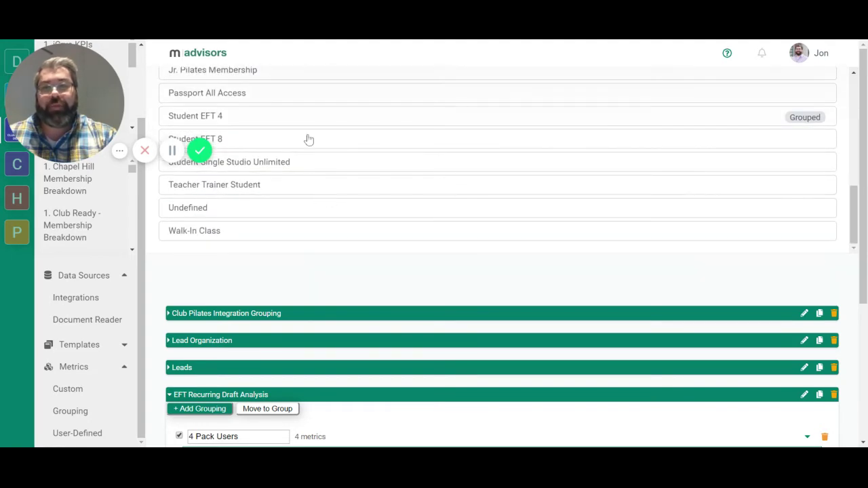
Review the metrics assigned to the 4 Pack Users grouping and deselect that grouping
scroll(390, 150, up, 5)
scroll(387, 295, down, 3)
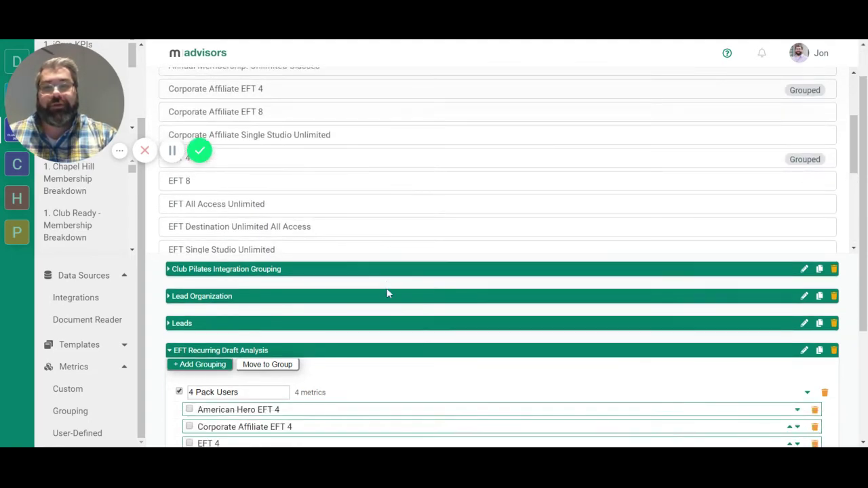
click(179, 323)
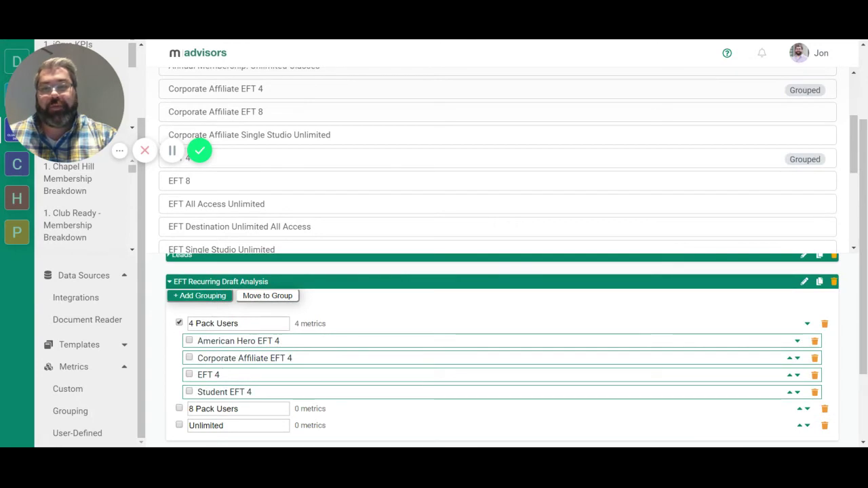
click(179, 324)
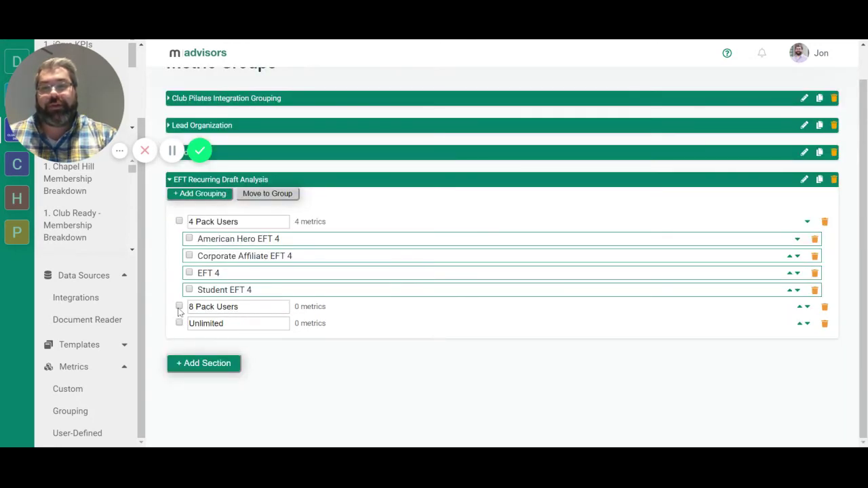
Add American Hero EFT 8, Corporate Affiliate EFT 8, EFT 8 and Student EFT 8 to the 8 Pack Users grouping
click(179, 307)
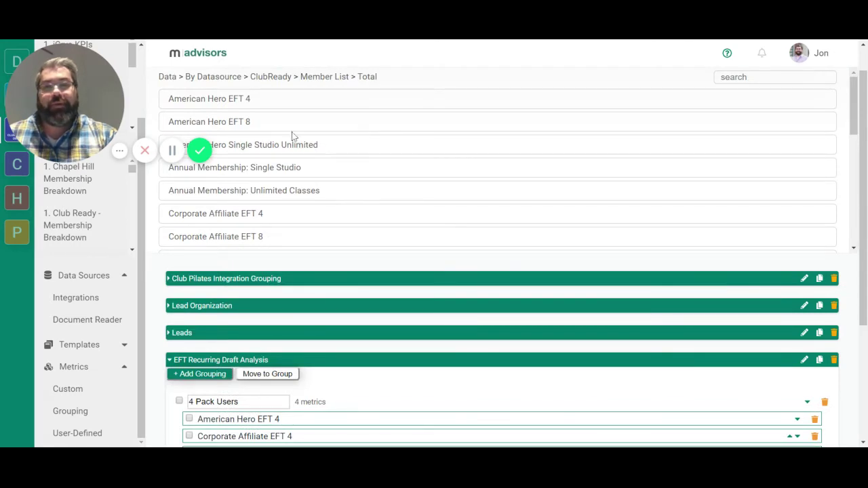
click(264, 129)
scroll(343, 202, down, 3)
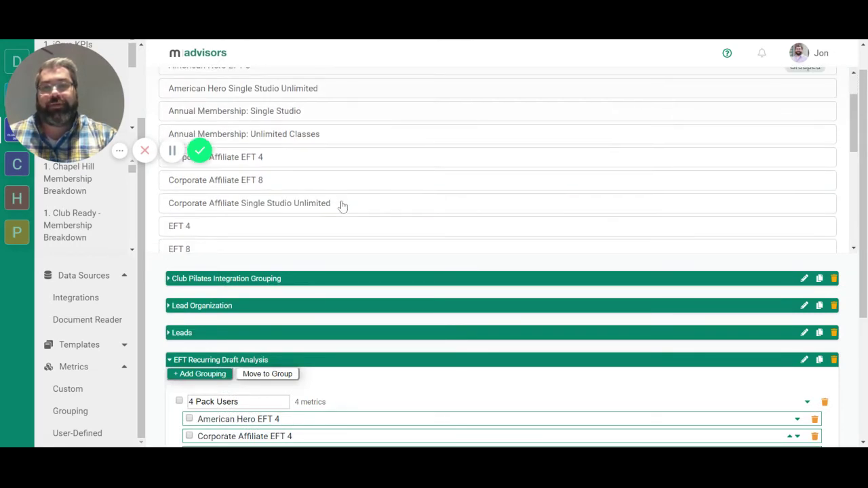
click(278, 185)
scroll(365, 211, down, 1)
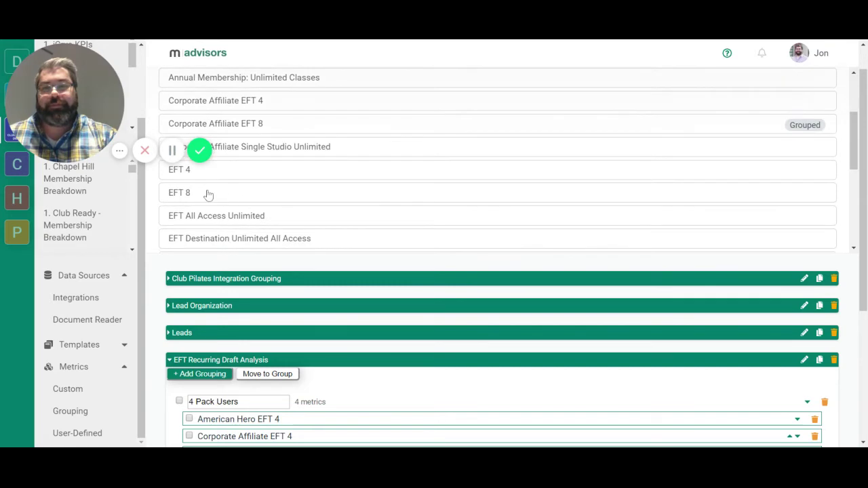
click(211, 194)
scroll(349, 196, down, 3)
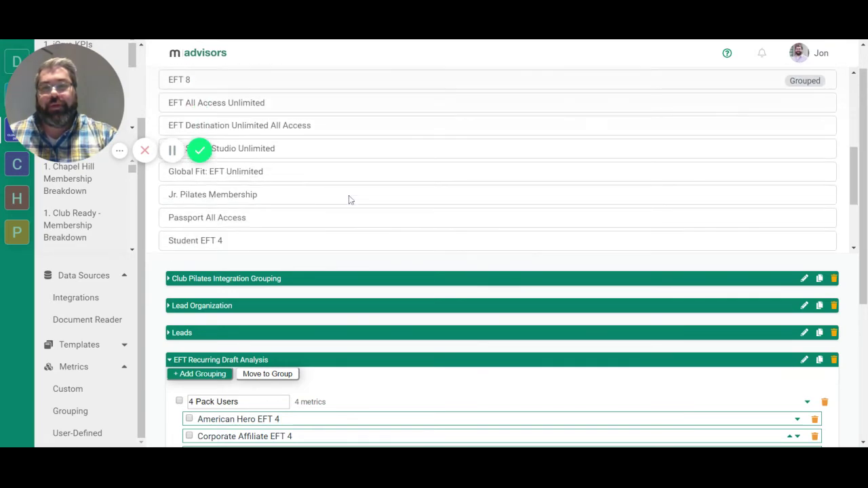
scroll(348, 198, down, 2)
click(219, 212)
scroll(399, 185, down, 2)
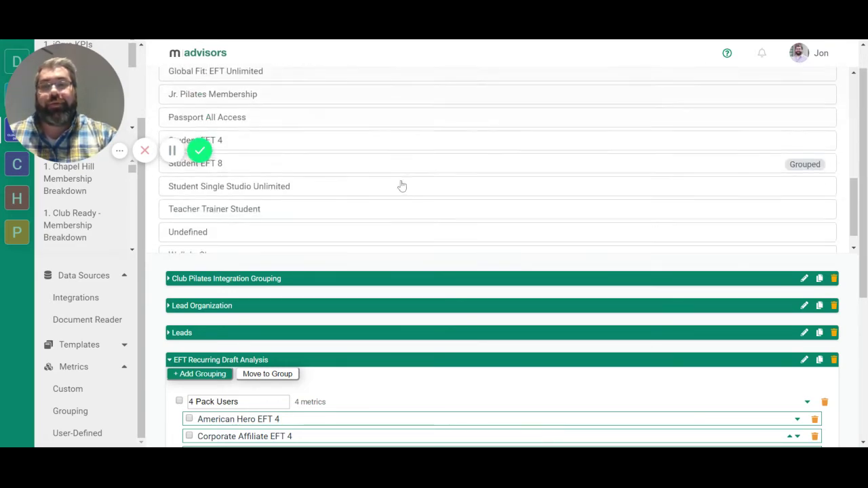
scroll(391, 253, down, 5)
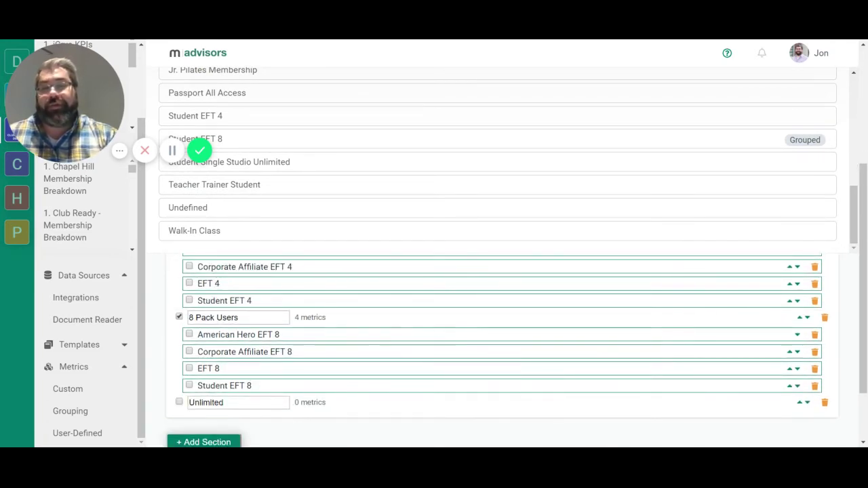
scroll(257, 297, up, 1)
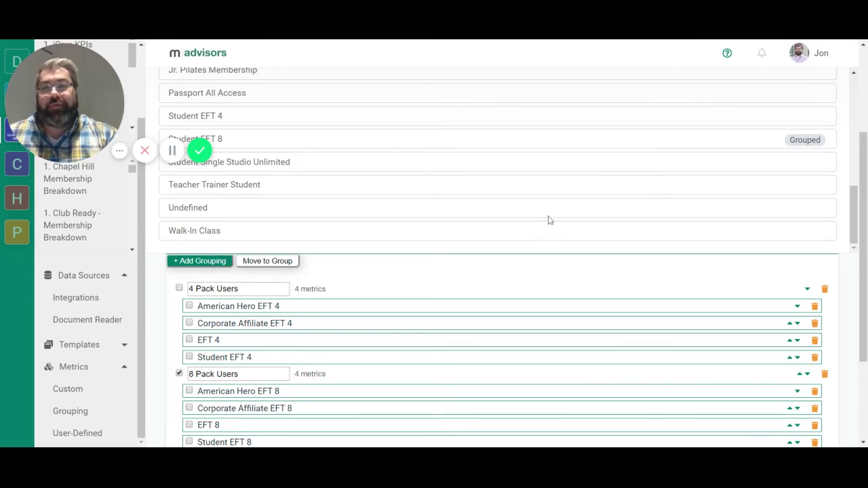
Reload the metric groups and examine how the Club Pilates Integration Grouping section organises its draft and pack amount groupings
key(F5)
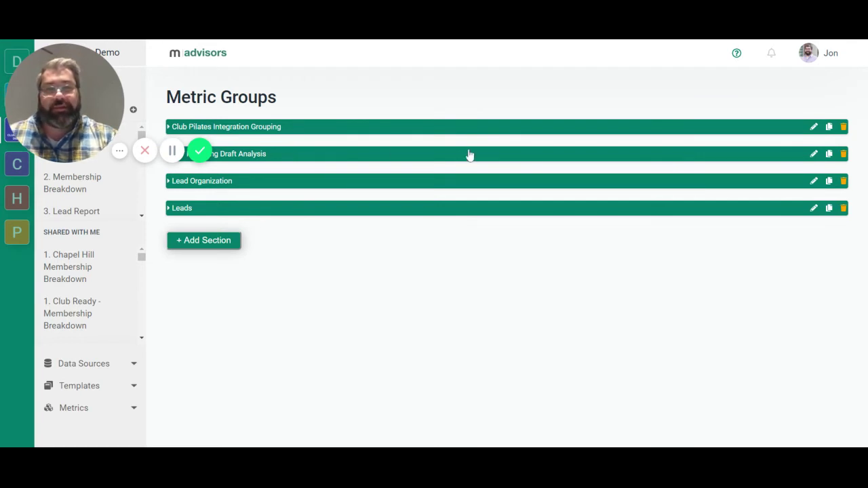
click(292, 127)
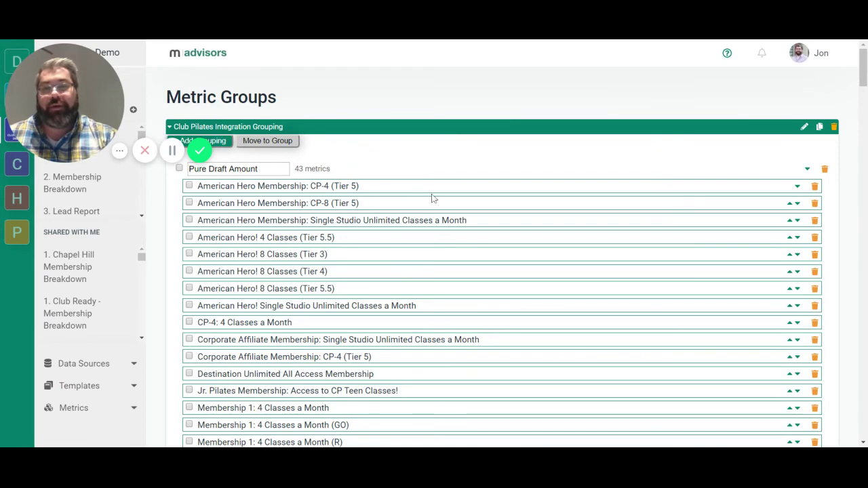
scroll(434, 197, down, 6)
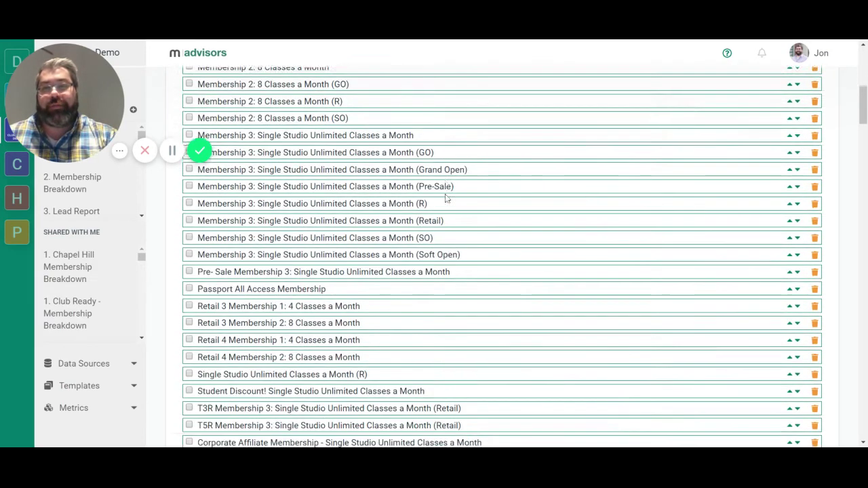
scroll(446, 197, down, 5)
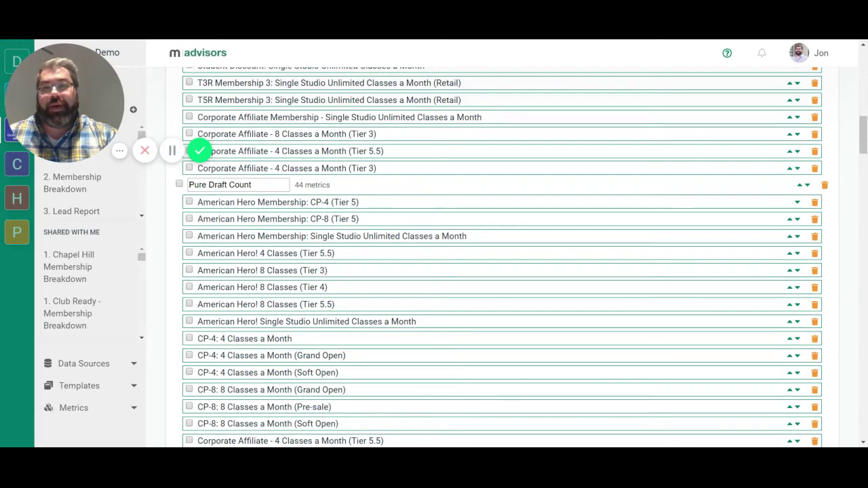
scroll(502, 258, down, 11)
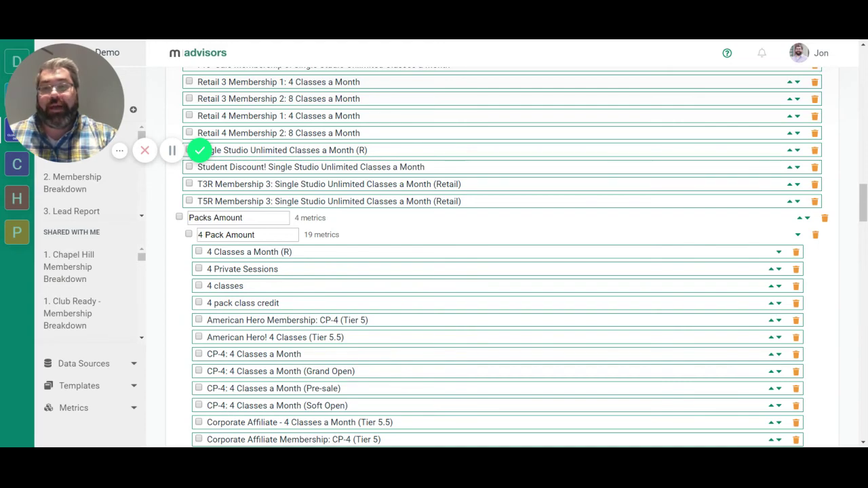
scroll(232, 250, down, 2)
scroll(502, 258, down, 4)
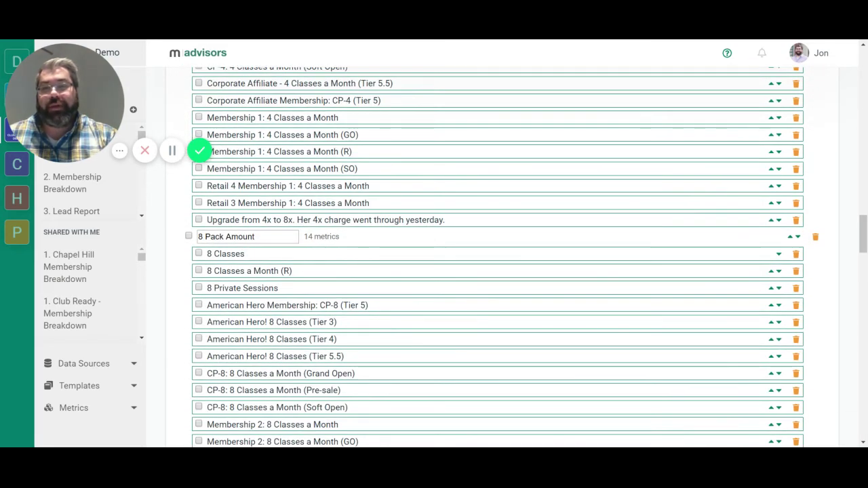
scroll(388, 238, down, 4)
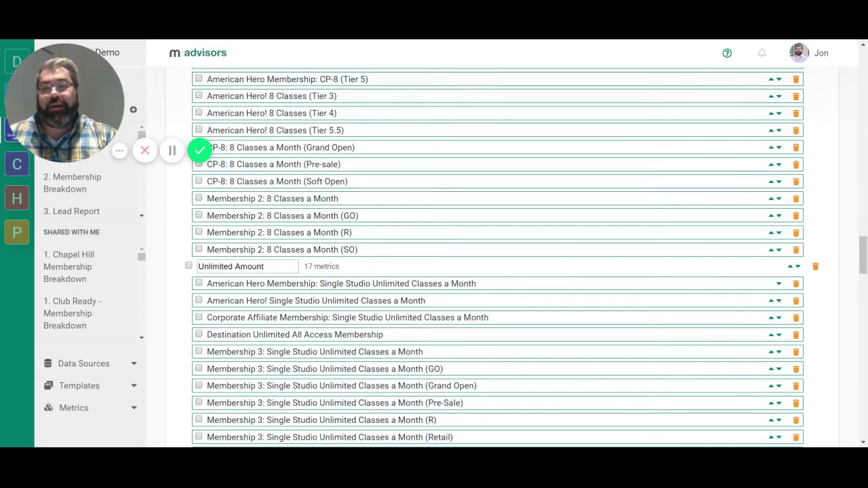
scroll(320, 267, down, 6)
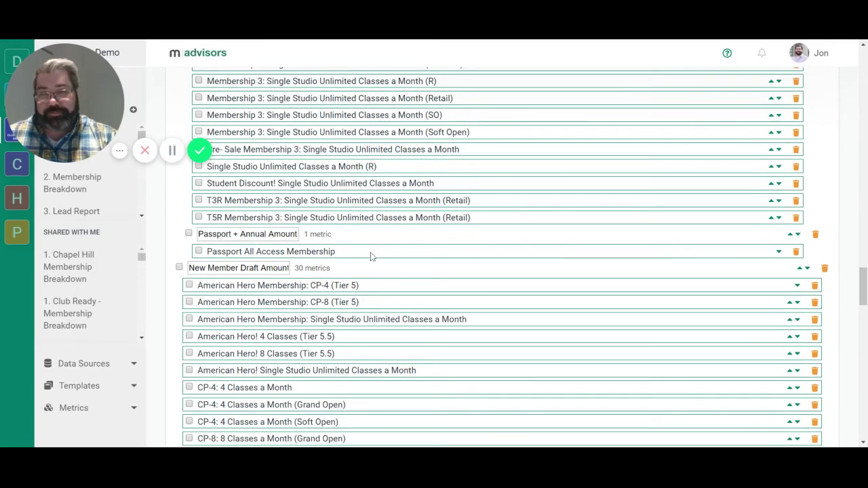
scroll(377, 255, up, 3)
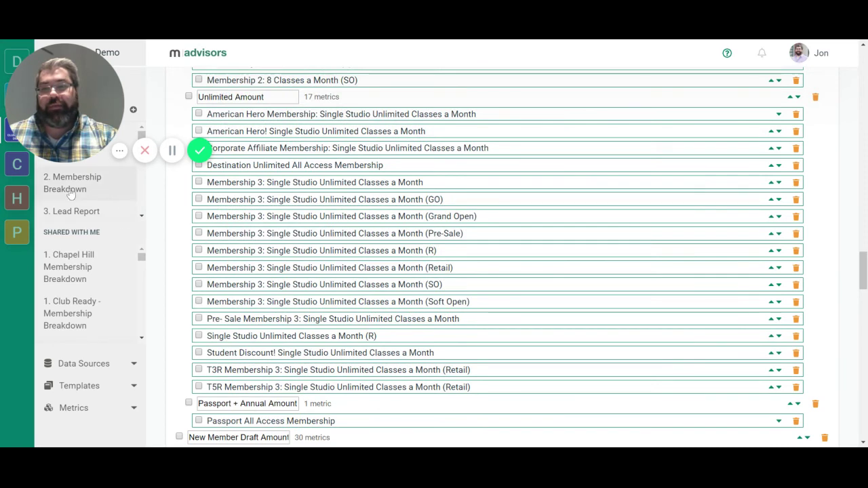
Open the 2. Membership Breakdown dashboard for editing and bring up the options of its Attrition block
click(70, 193)
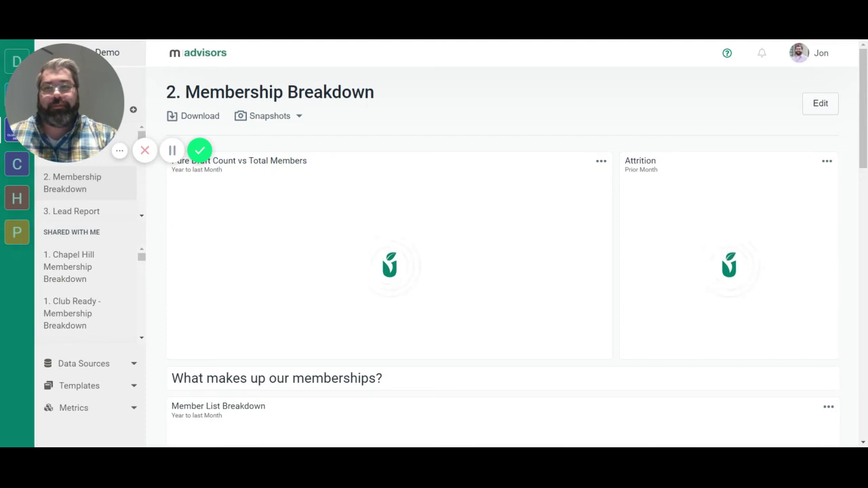
click(821, 104)
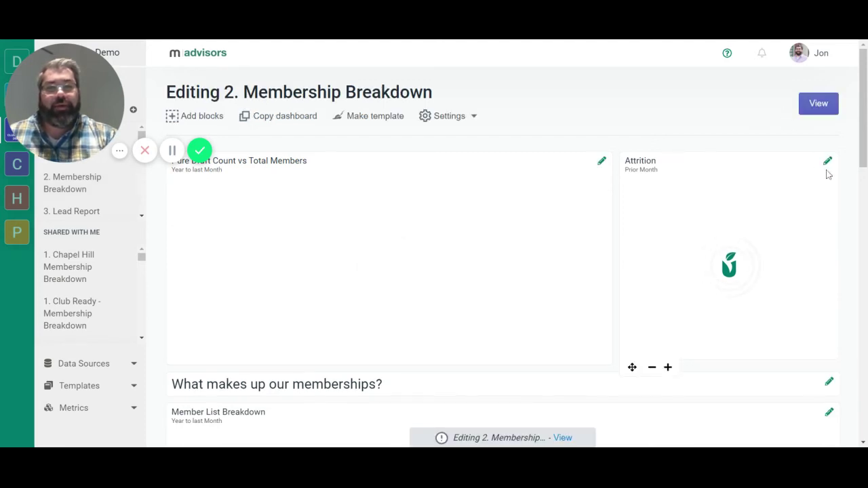
click(828, 163)
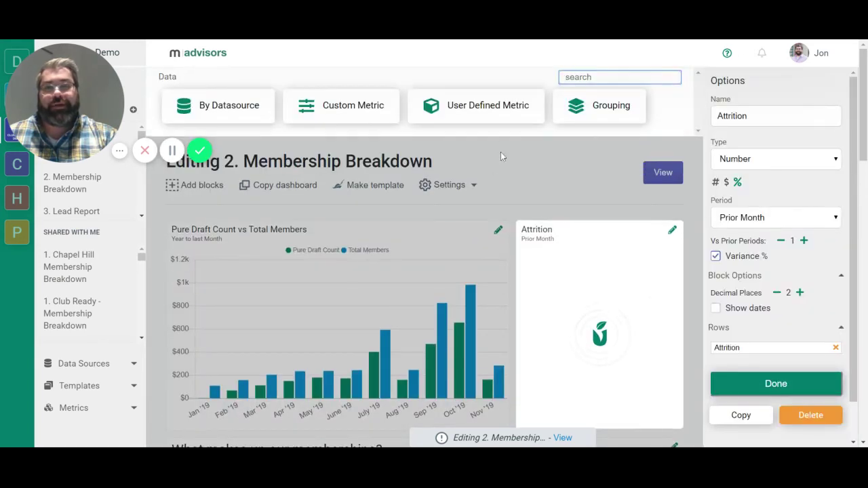
Look through the EFT Recurring Draft Analysis groupings and the 4 Pack Users metrics offered as block data, leaving the Attrition block unchanged
click(609, 120)
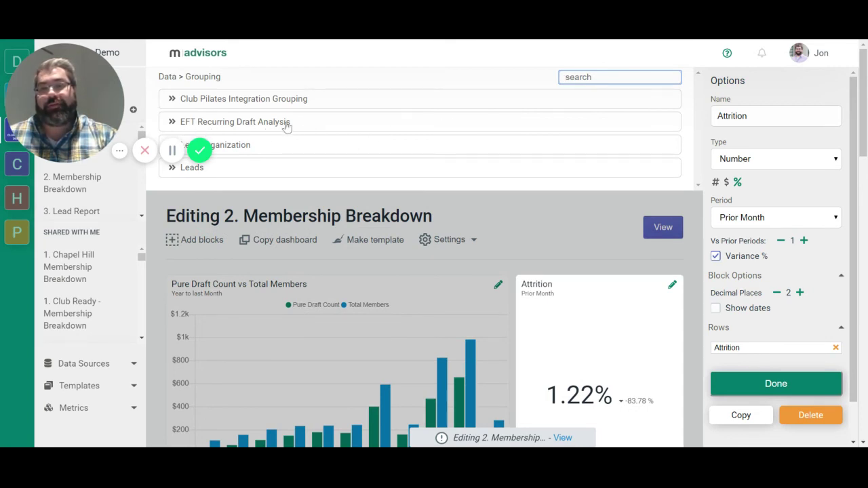
click(291, 126)
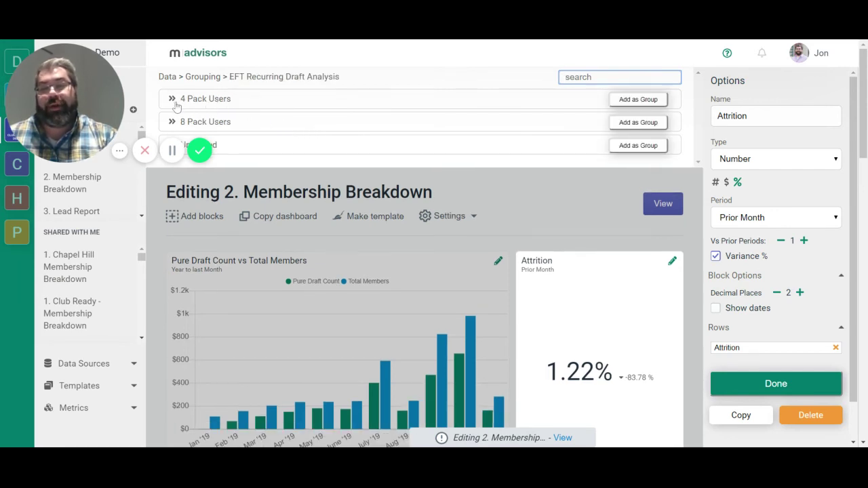
click(226, 107)
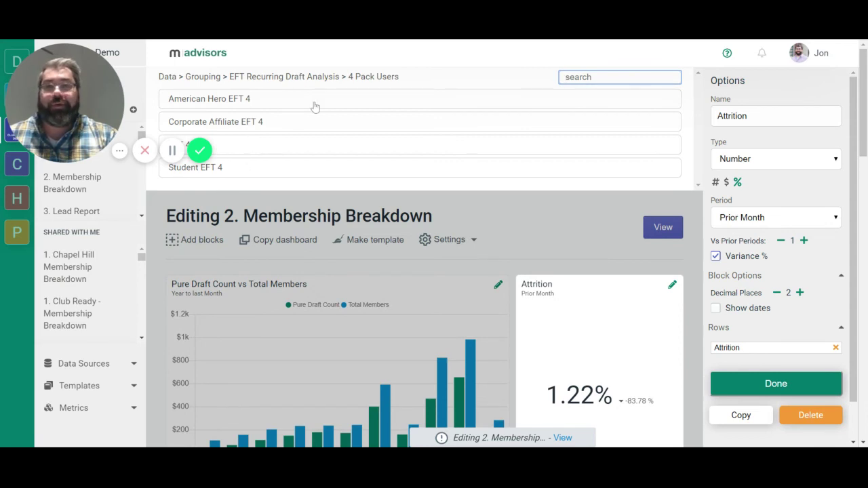
click(335, 79)
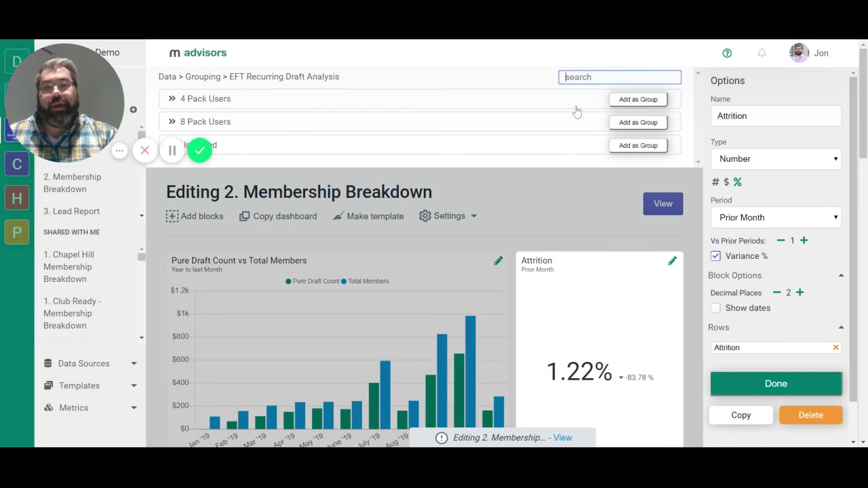
click(601, 197)
Change the Member List Breakdown block's type to Table and finish editing the block
scroll(655, 194, down, 7)
scroll(662, 196, up, 3)
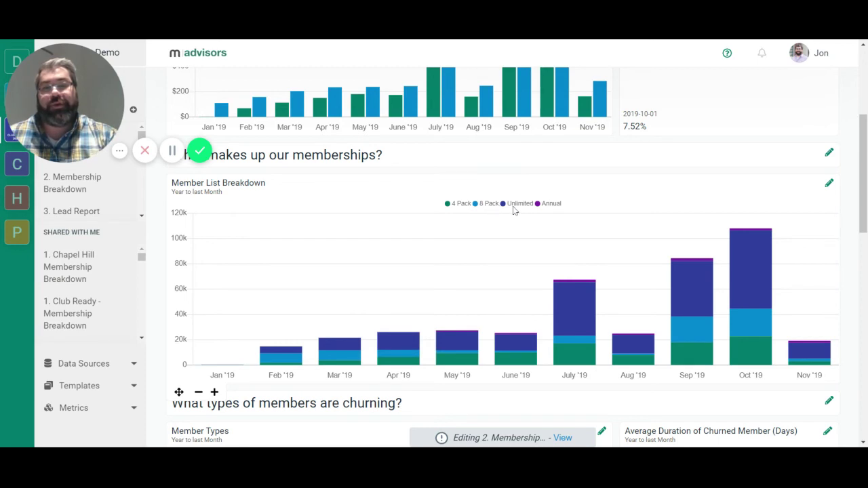
click(828, 196)
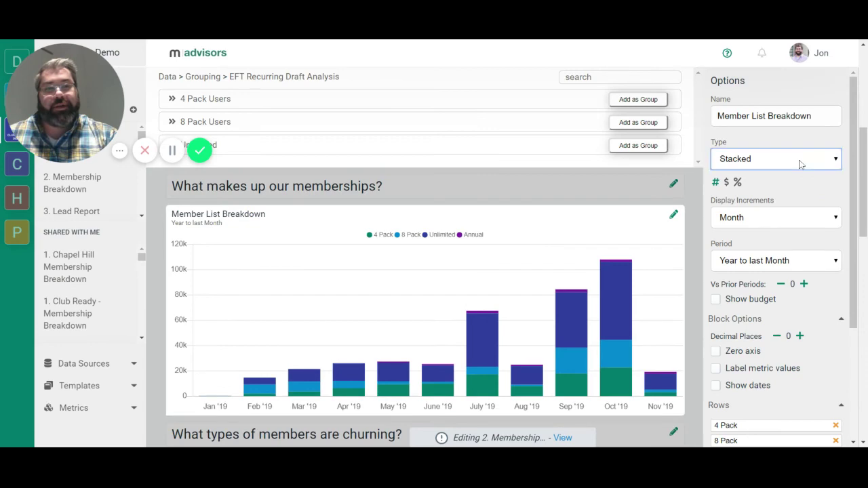
click(799, 176)
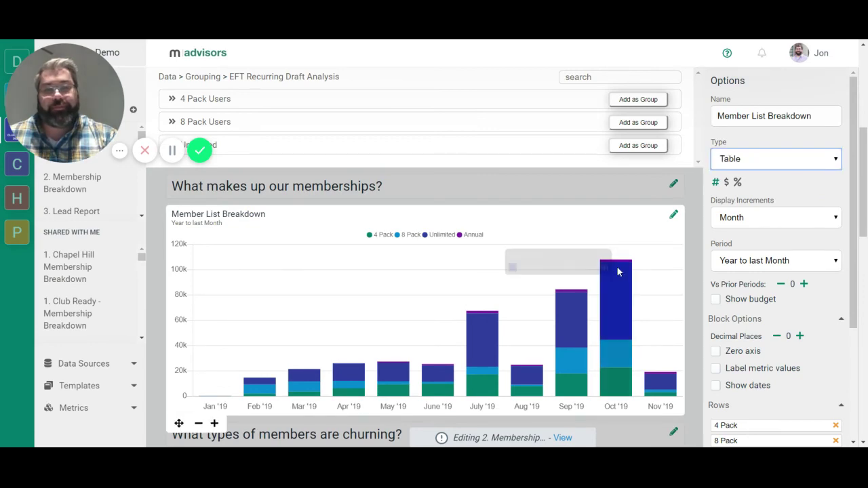
scroll(780, 380, down, 5)
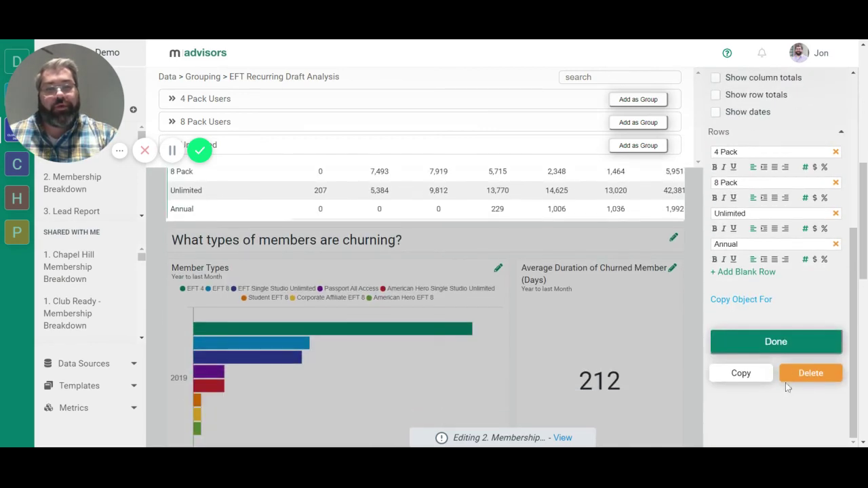
click(781, 344)
Expand the 4 Pack and 8 Pack rows of the Member List Breakdown table to examine their metrics, collapsing each again
scroll(365, 270, down, 3)
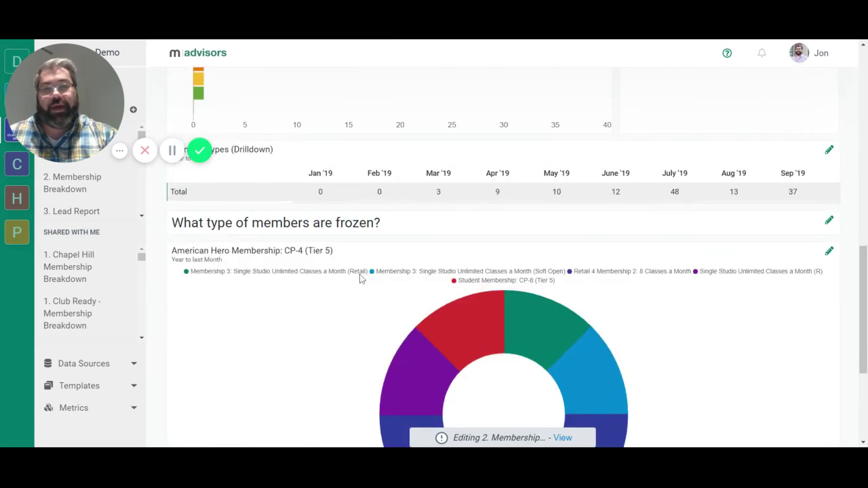
scroll(361, 274, up, 6)
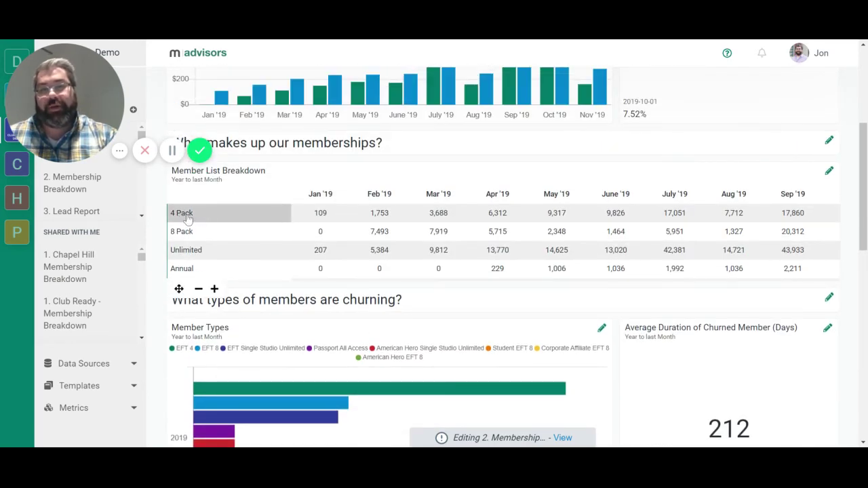
click(217, 219)
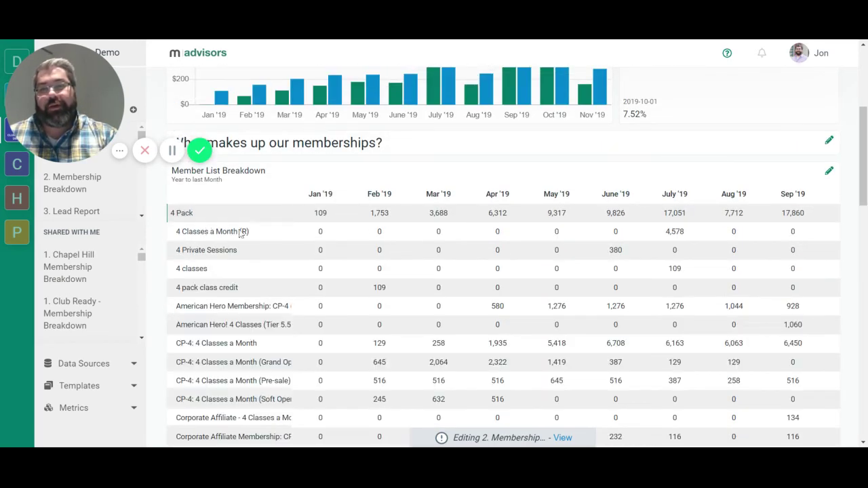
scroll(242, 278, down, 3)
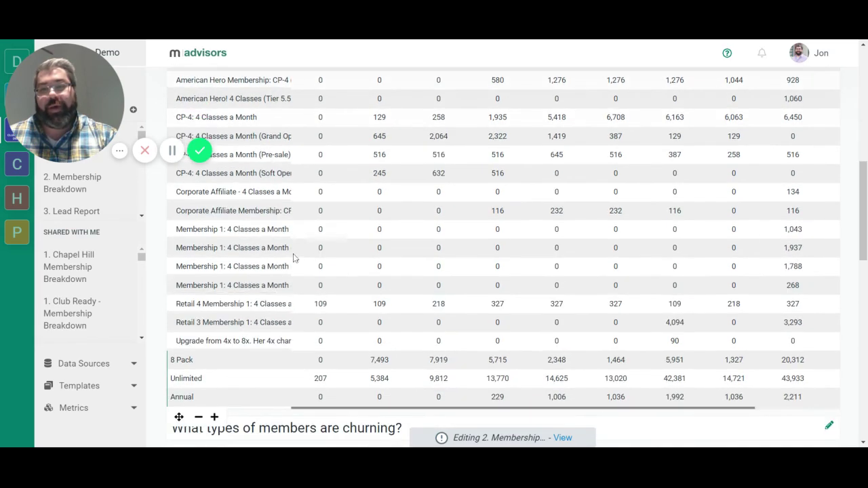
scroll(301, 256, up, 3)
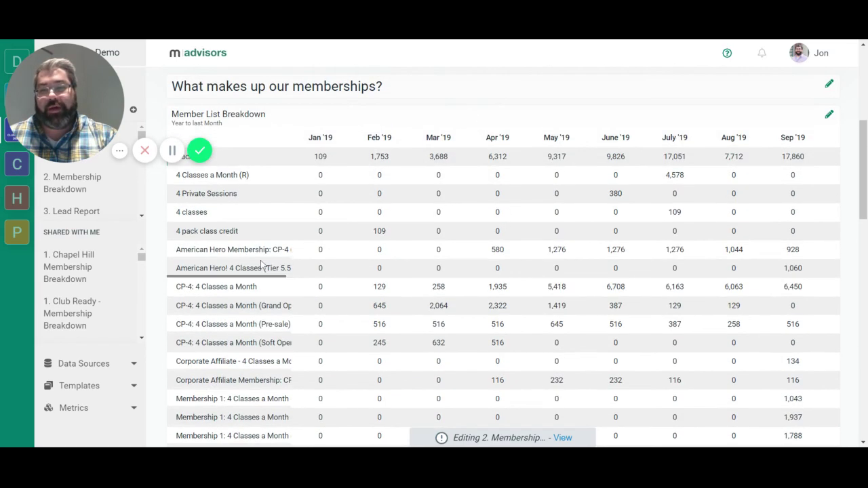
click(241, 157)
click(216, 179)
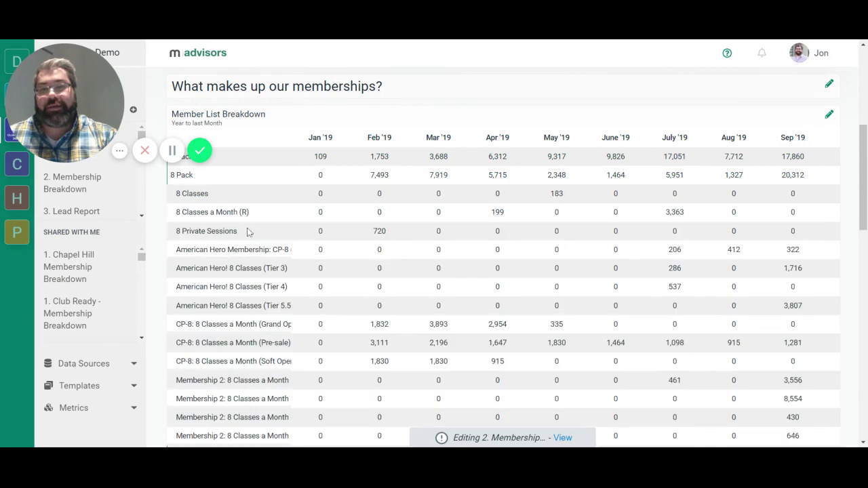
scroll(250, 234, down, 2)
scroll(211, 292, up, 4)
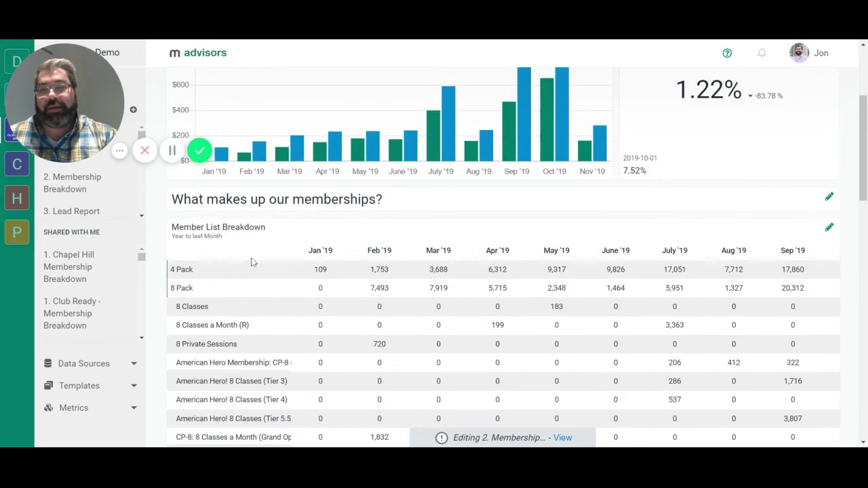
click(211, 293)
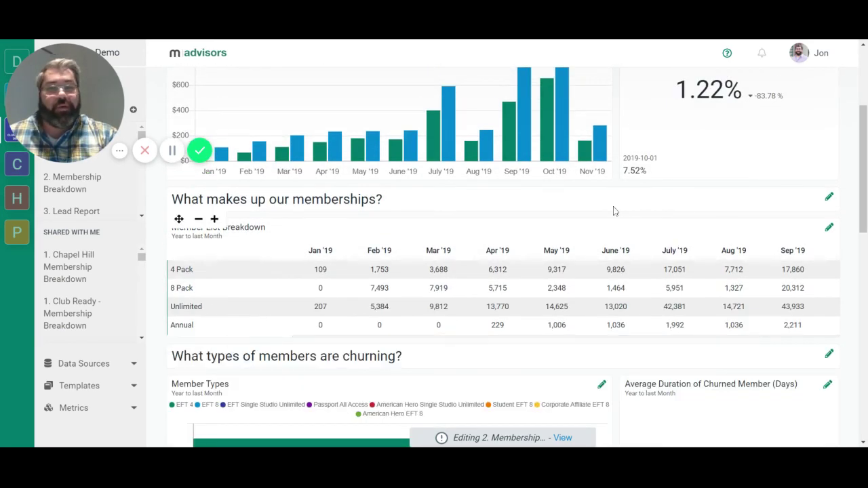
Set the Member List Breakdown block's type back to Stacked
click(829, 228)
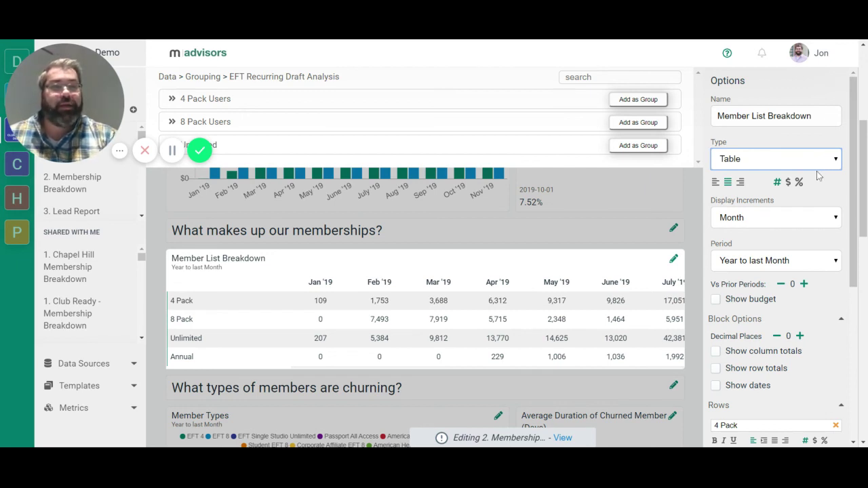
click(801, 196)
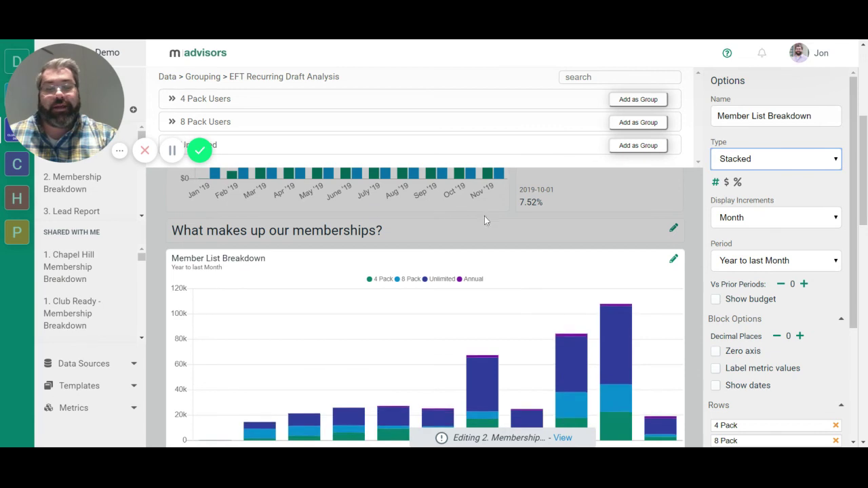
scroll(515, 220, down, 1)
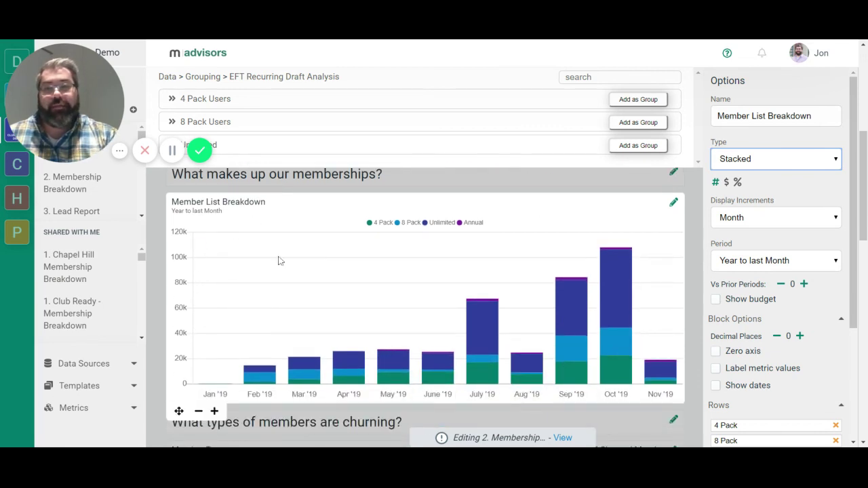